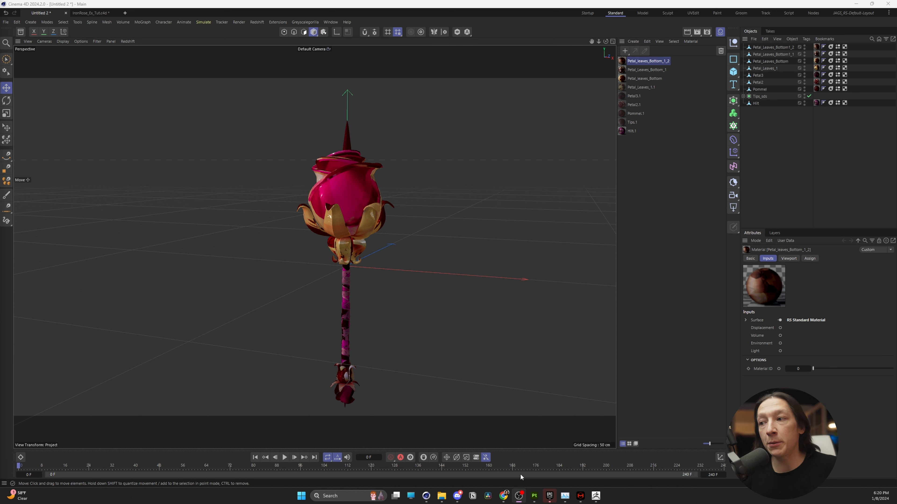
Step: Switch to ZBrush and view the full sculpted rose mace from bloom to pommel
left_click(596, 499)
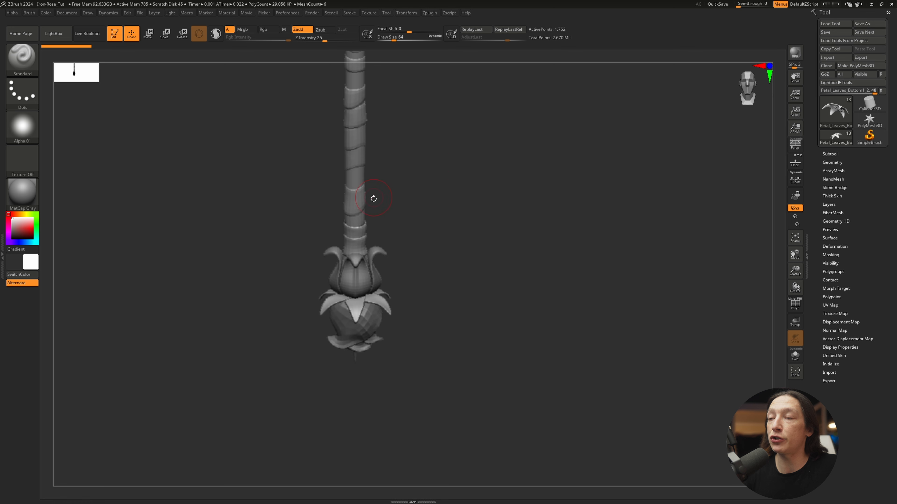
right_click_drag(440, 249, 395, 407, "ctrl")
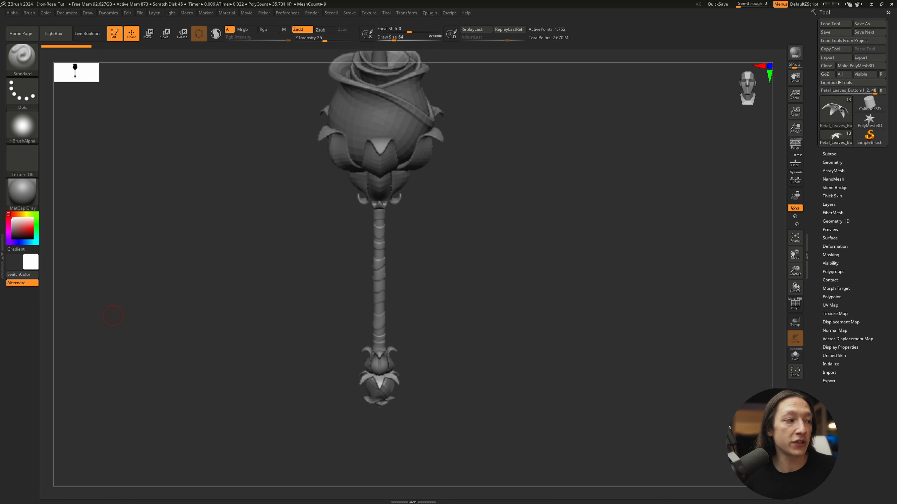
Step: In Cinema 4D, delete all imported rose objects and all materials from the Untitled 2 scene
left_click_drag(798, 135, 759, 32)
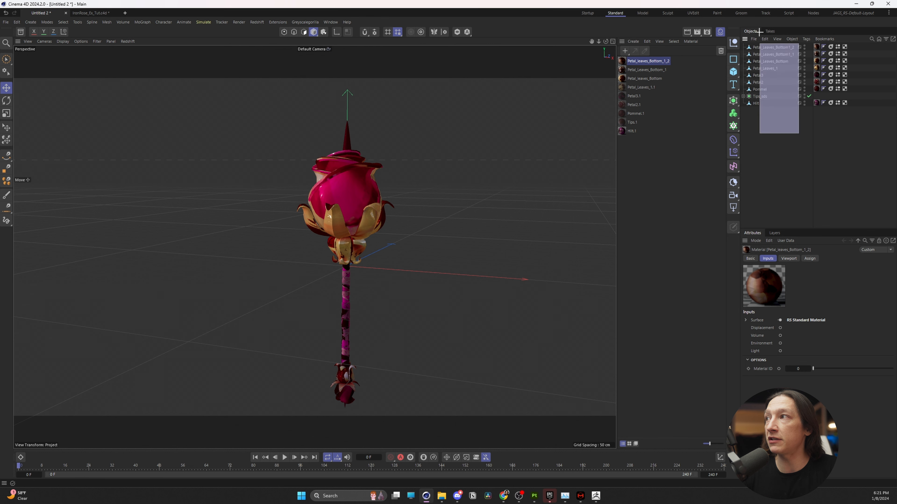
key("Delete")
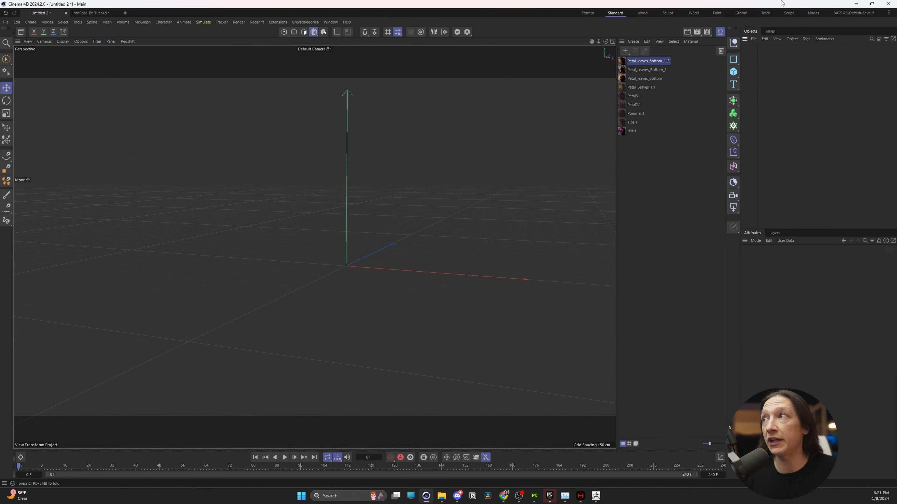
left_click_drag(646, 153, 635, 61)
key("Delete")
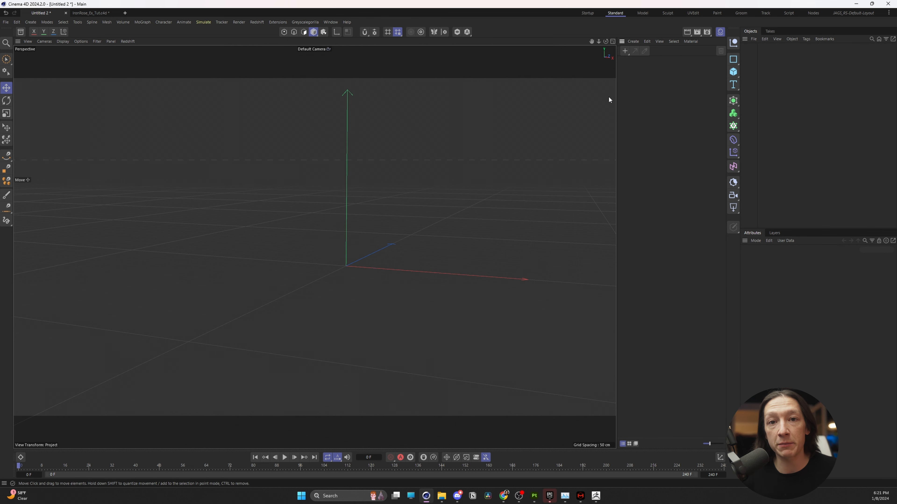
Step: Switch to ZBrush and send all visible subtools to Cinema 4D with GoZ
left_click(857, 4)
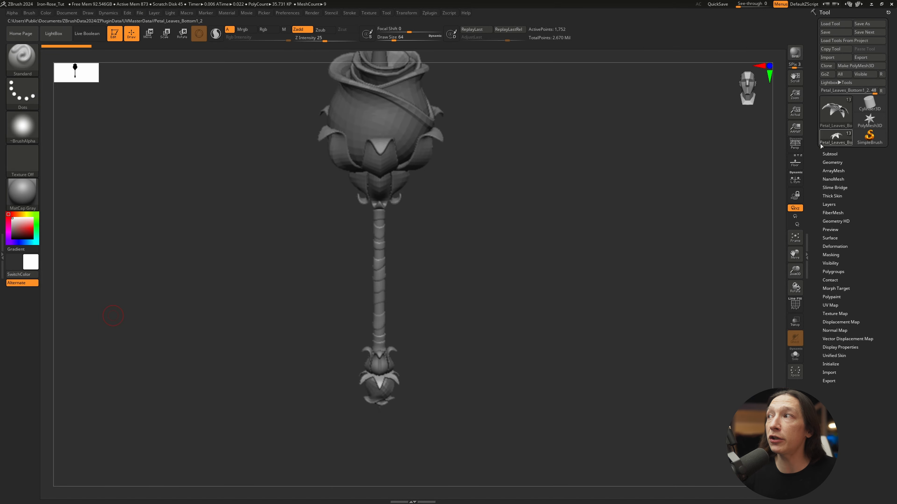
left_click(861, 74)
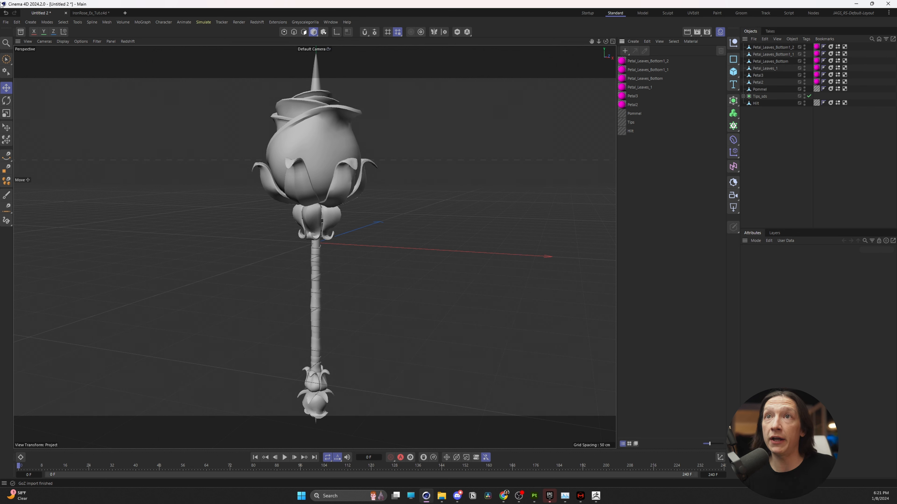
Step: Copy all textured materials from the other open IronRose project into the Untitled 2 scene
left_click(102, 14)
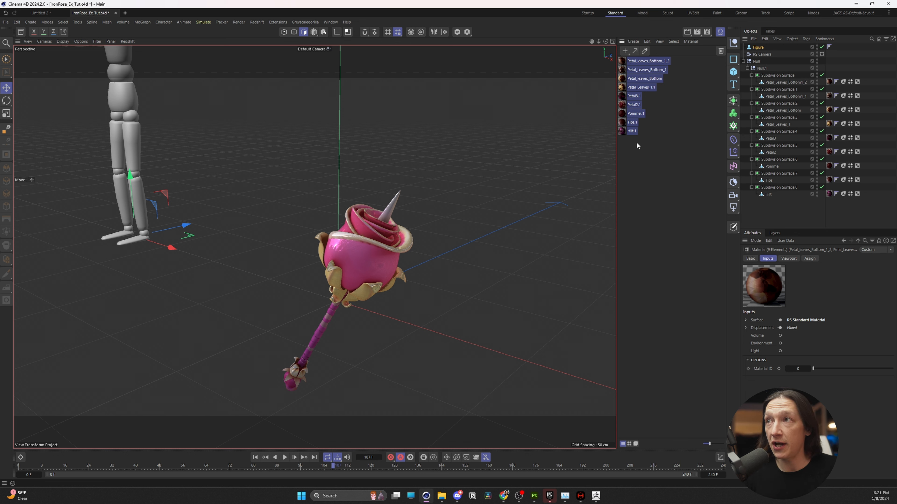
key("ctrl+Tab")
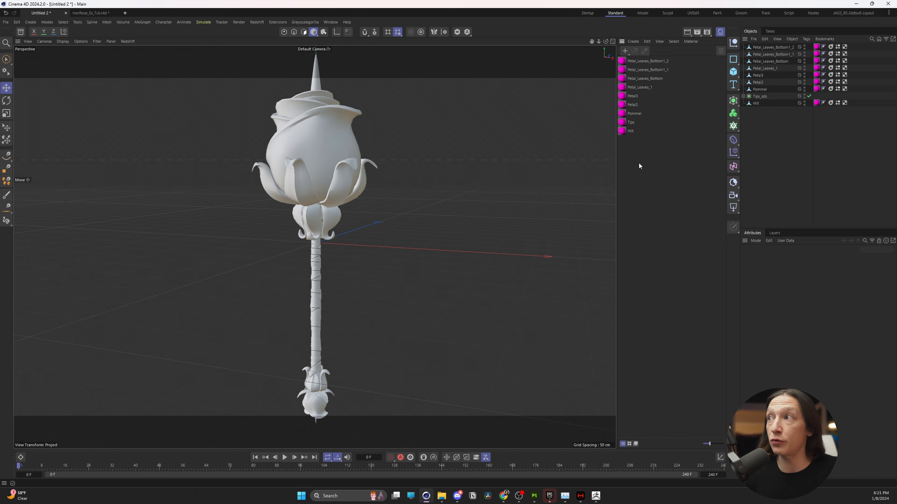
key("ctrl+v")
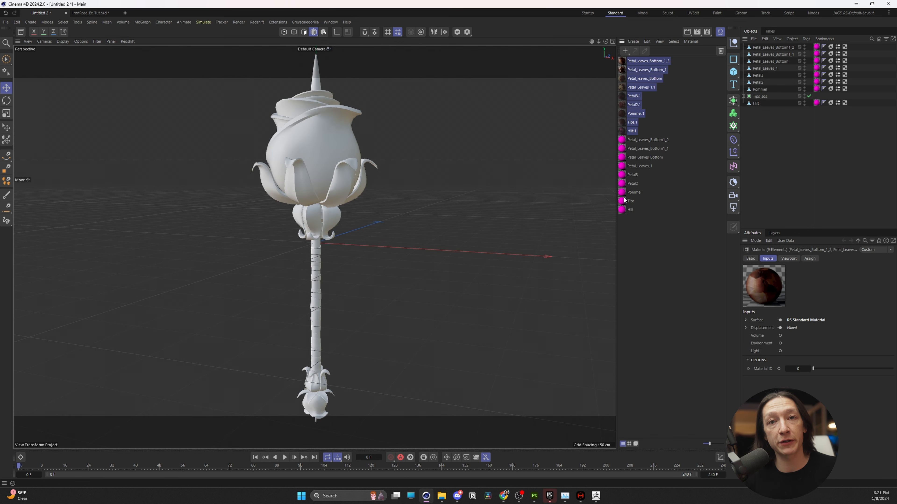
Step: Replace the magenta GoZ materials with their matching pasted materials, beginning with Petal_leaves_Bottom_1_2 over Petal_Leaves_Bottom1_2
left_click(623, 62)
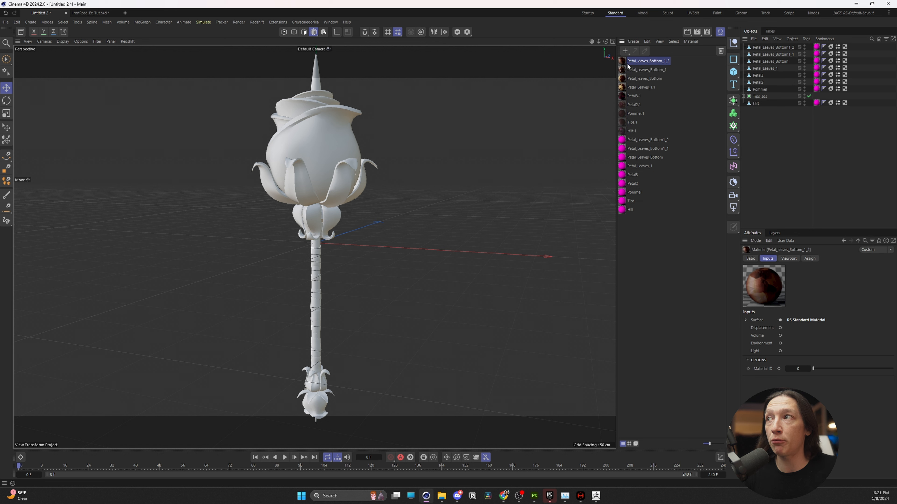
left_click_drag(623, 62, 622, 141)
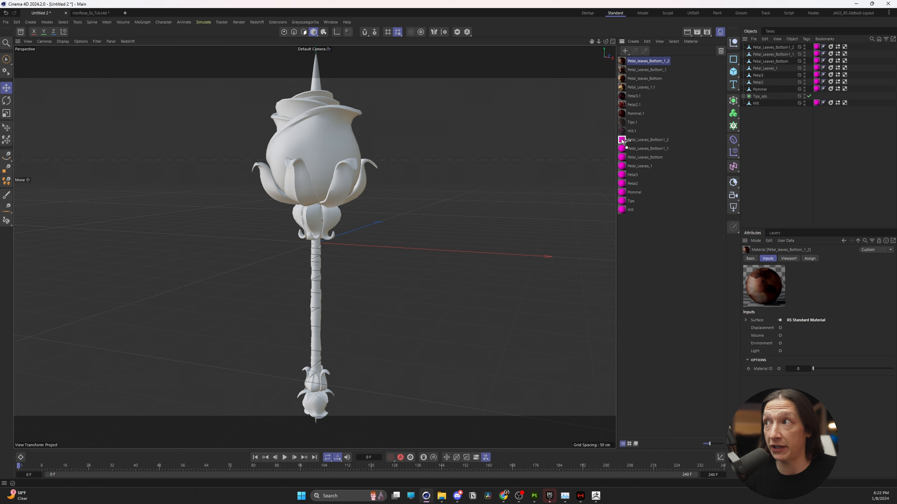
left_click_drag(623, 141, 622, 141)
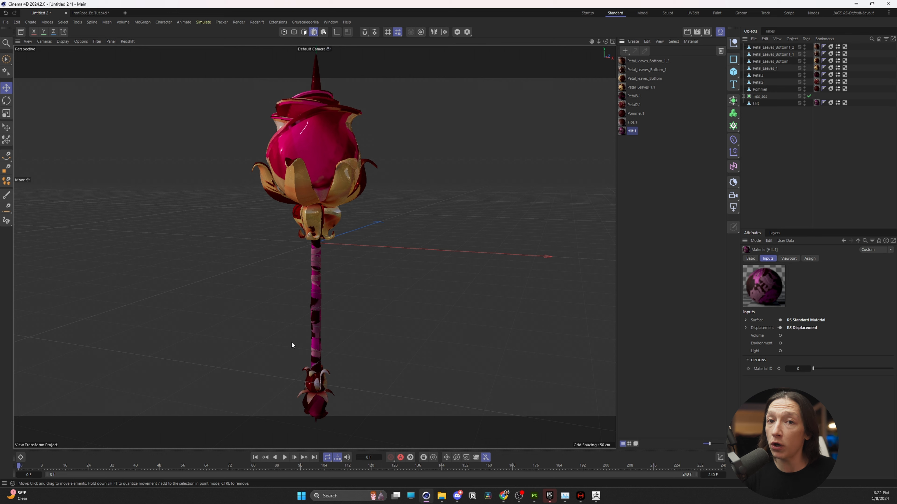
Step: Switch to ZBrush, dock the Zplugin palette with the whole model in view, and expand the FBX ExportImport options
left_click(596, 495)
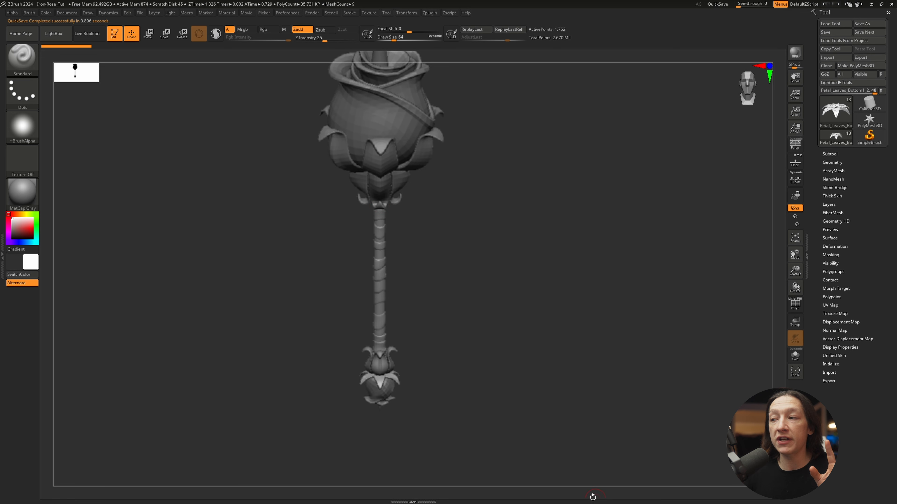
left_click(435, 17)
left_click(427, 23)
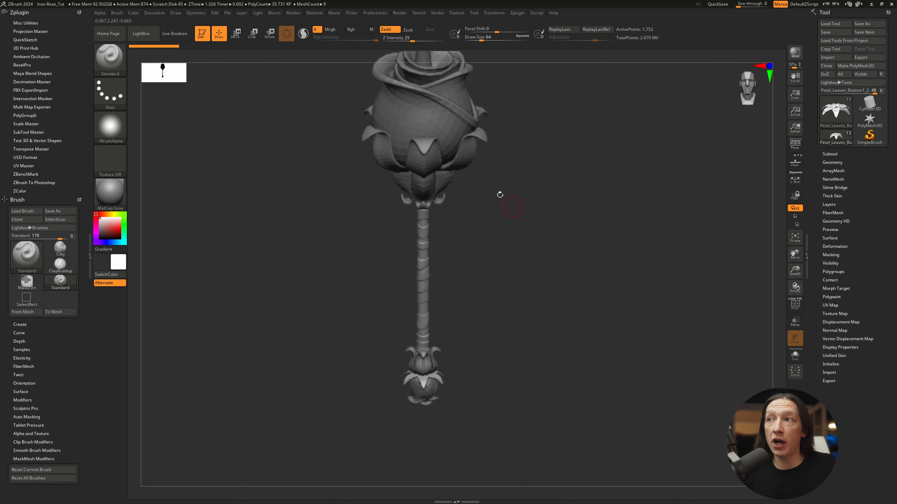
left_click_drag(499, 194, 501, 247)
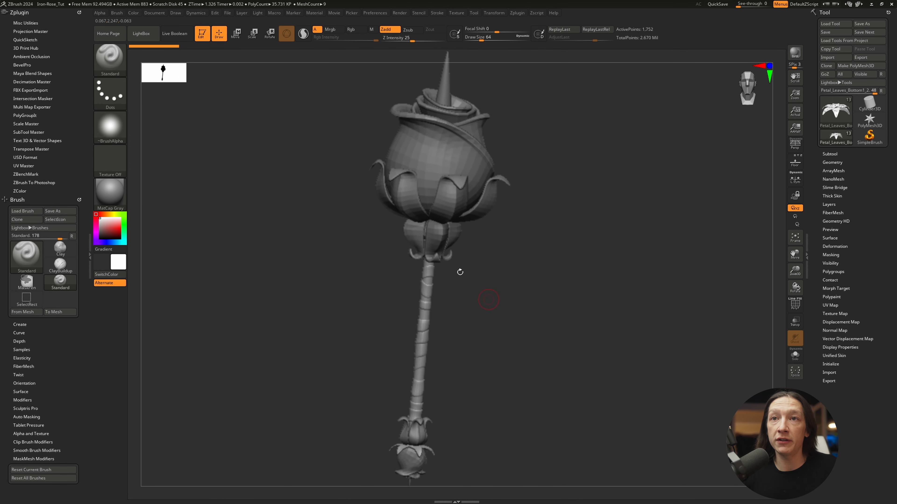
left_click(30, 90)
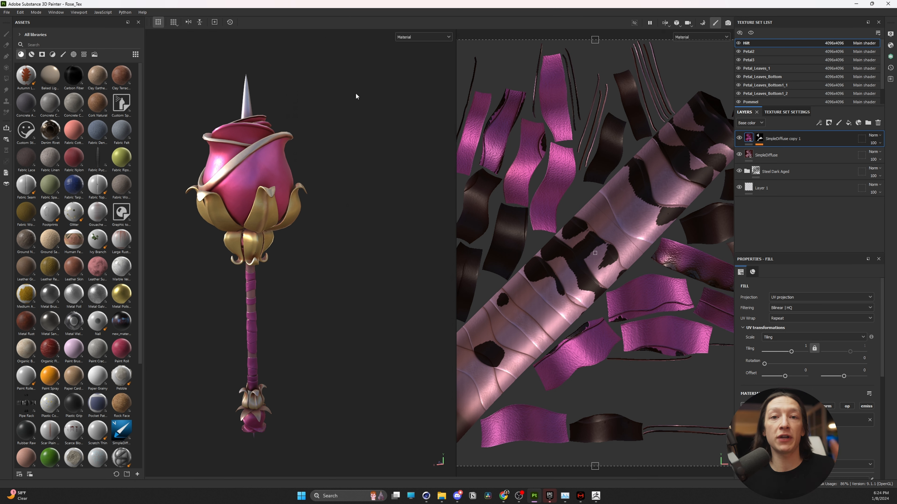
Step: Return to Cinema 4D and display the UVs of Petal_Leaves_Bottom1_2 in the UVEdit layout
left_click(856, 4)
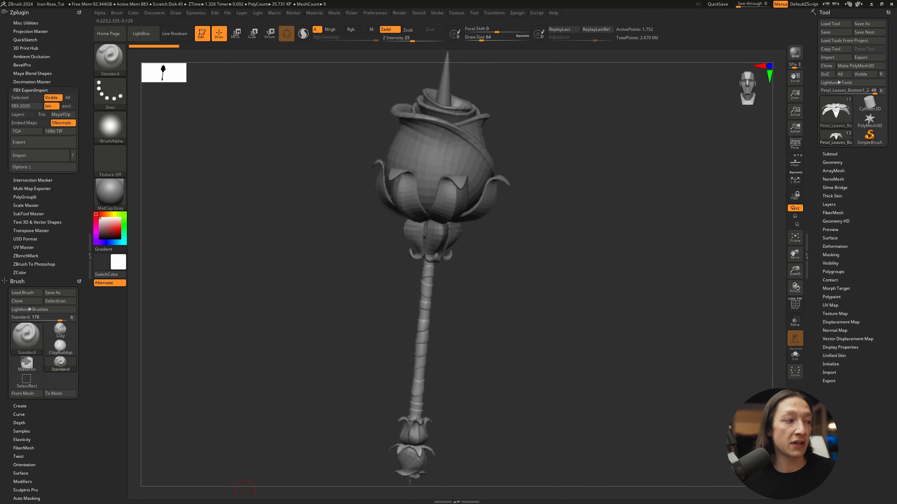
key("alt+Tab")
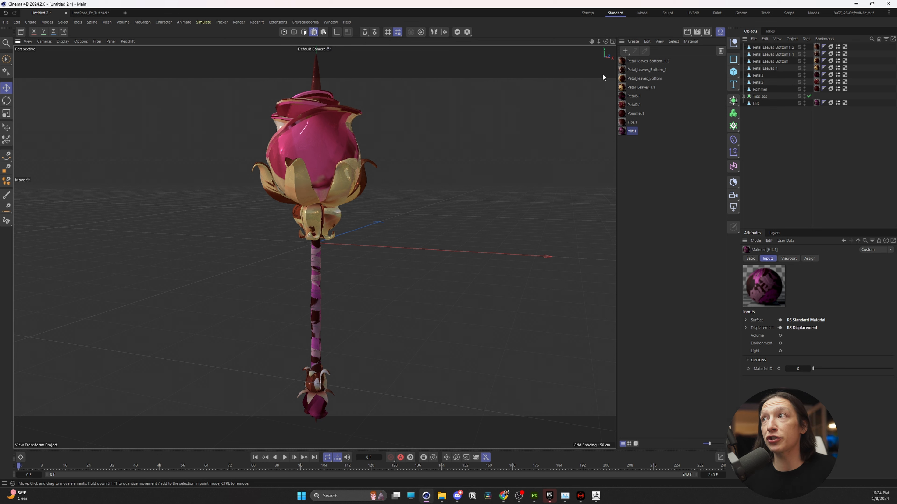
left_click(773, 47)
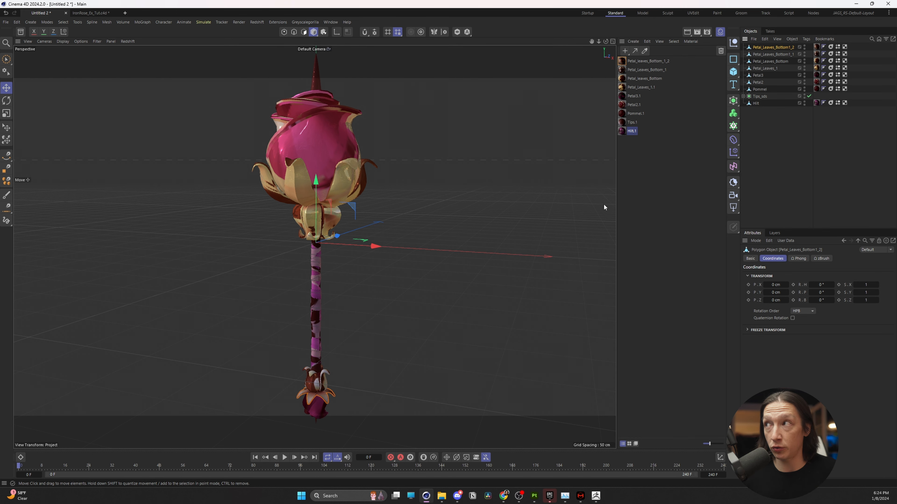
left_click(694, 14)
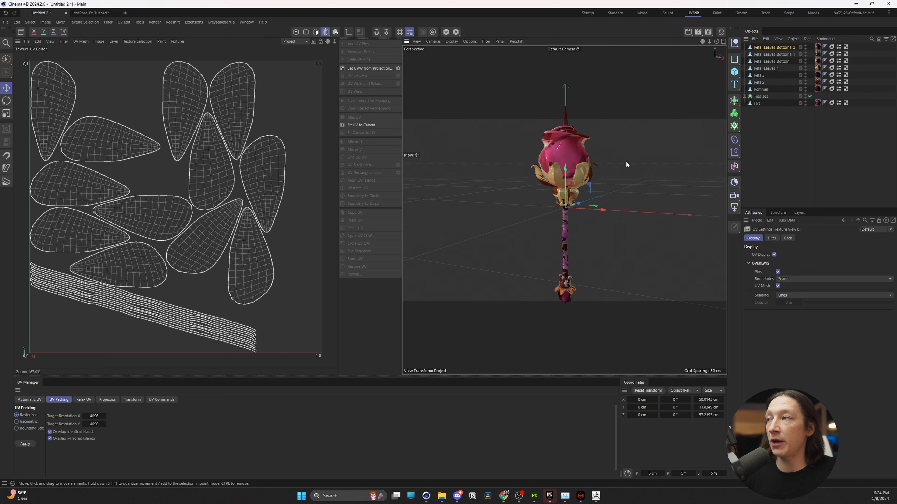
Step: Select all UV polygons of Petal2 through its UVW tag and set their V position to 1-0.5198
left_click(763, 82)
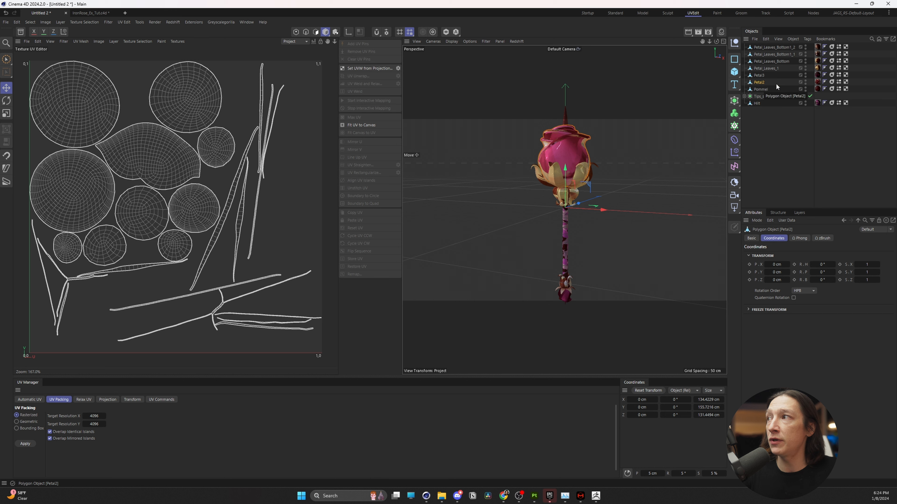
left_click(846, 82)
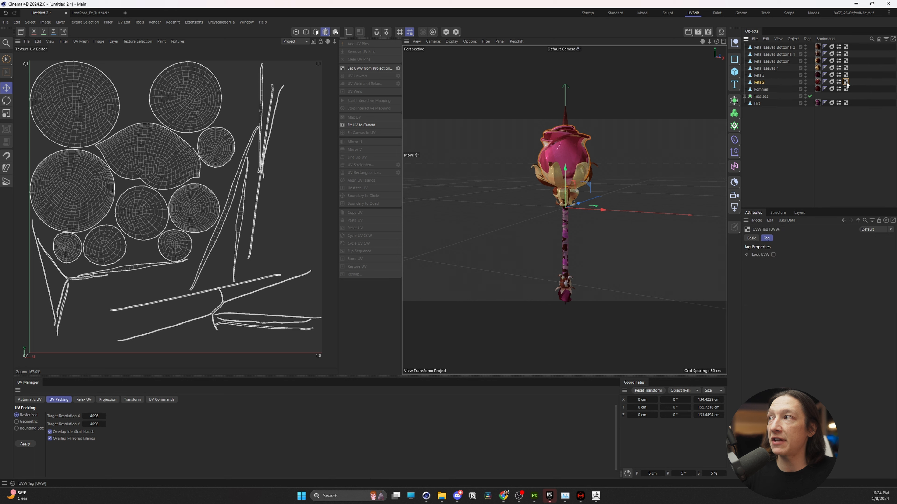
left_click(316, 33)
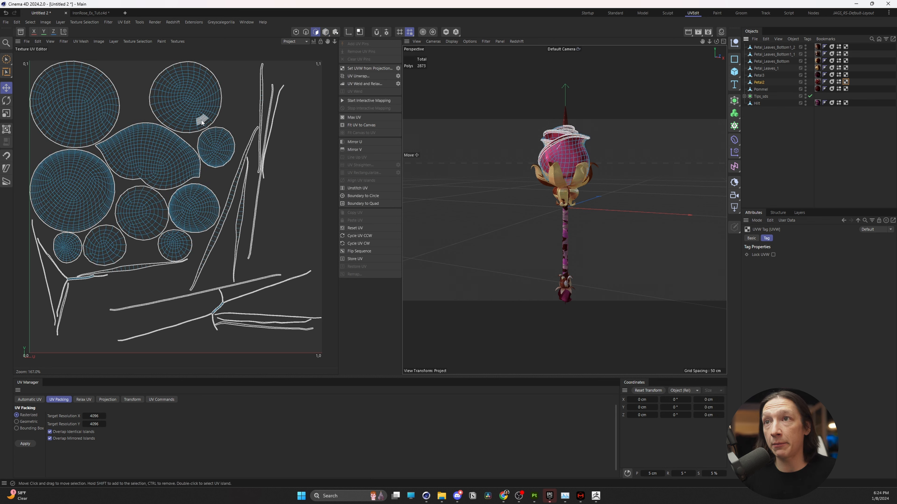
key("ctrl+a")
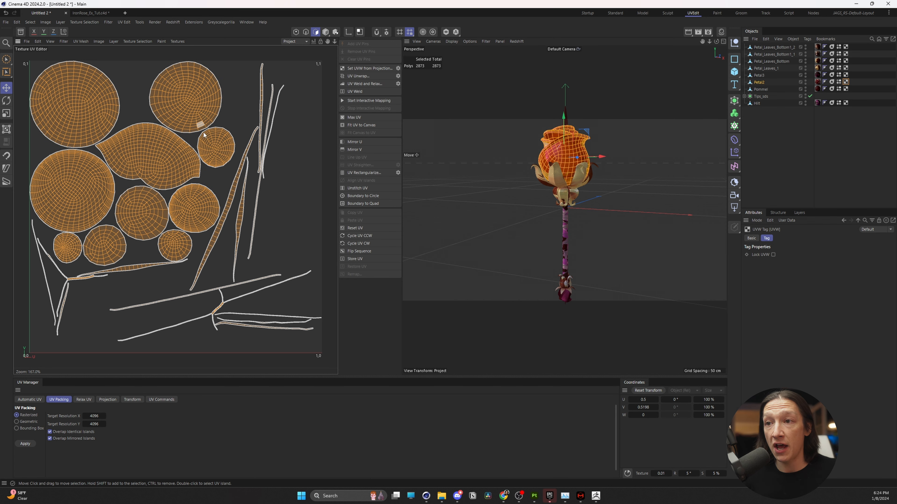
left_click(644, 407)
key("ctrl+c")
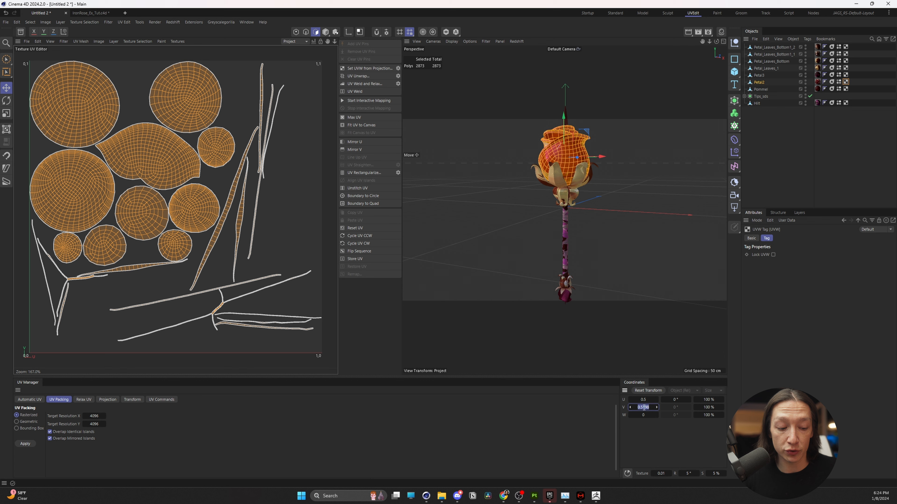
type("1")
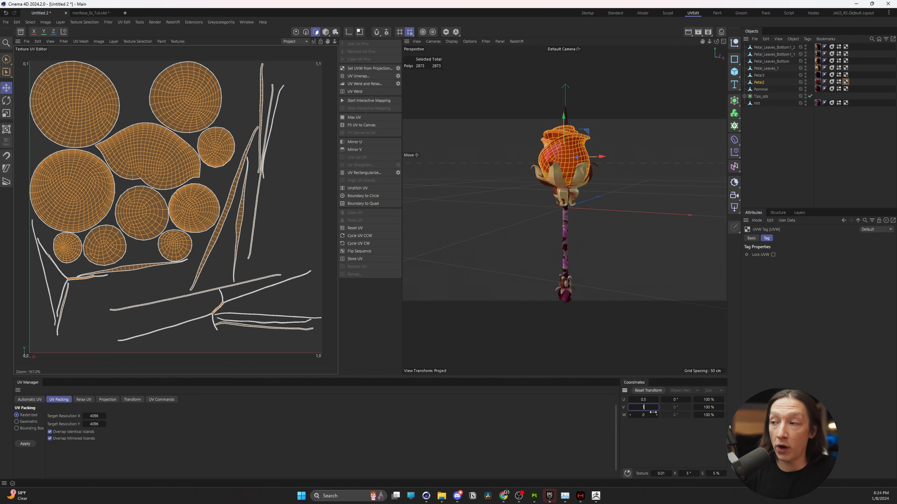
type("-")
key("ctrl+v")
key("Return")
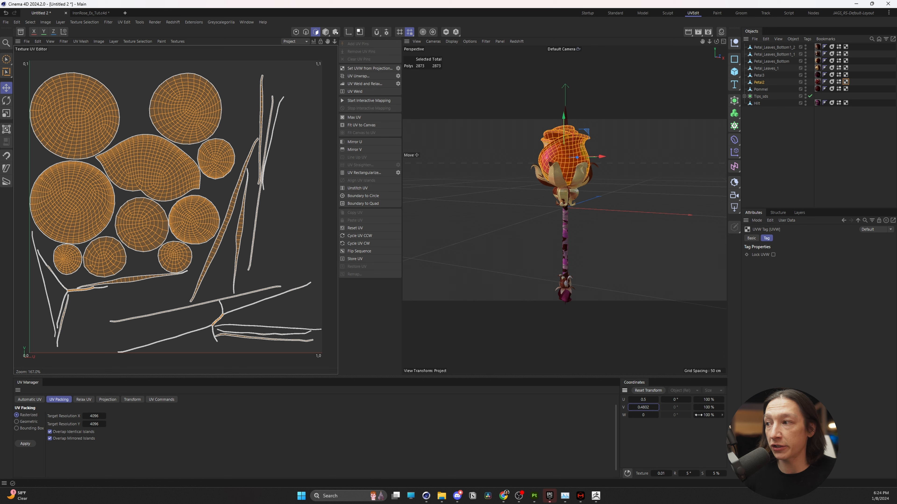
Step: Flip the Petal2 UVs vertically by setting their V scale to -100%, and deselect the polygons
left_click(713, 407)
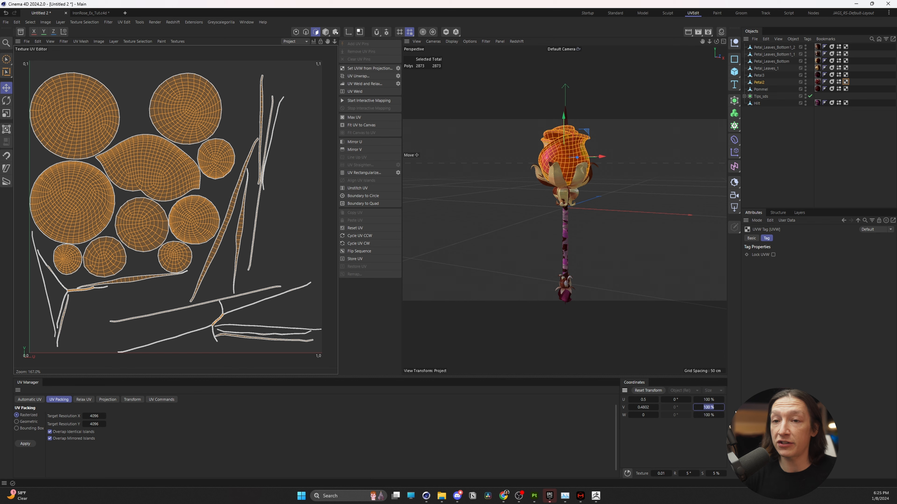
key("BackSpace")
type("-100")
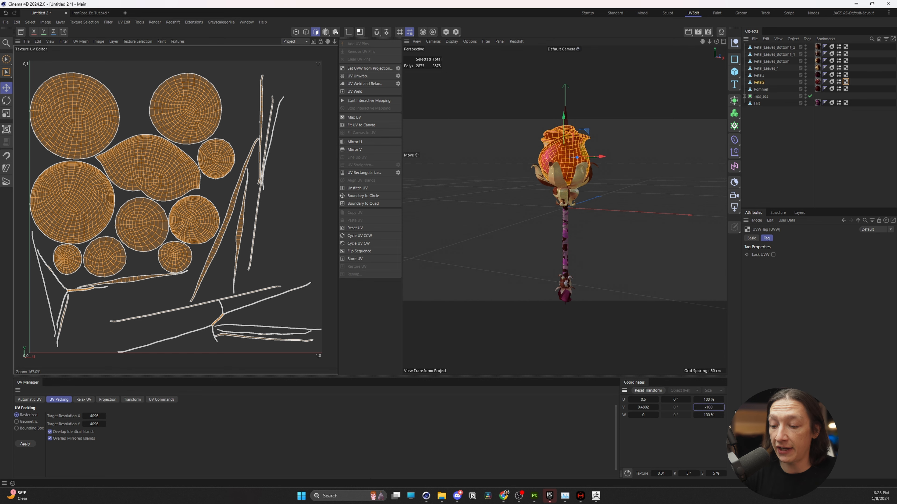
key("Return")
left_click(627, 237)
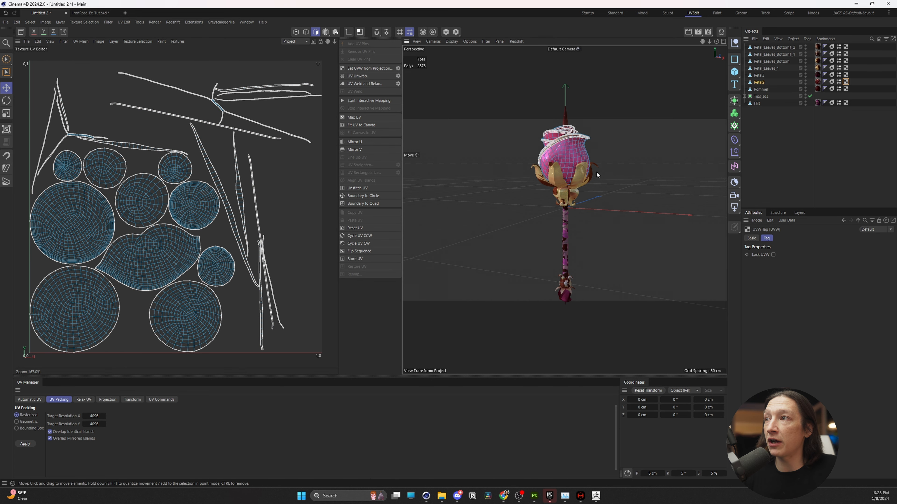
Step: Examine the texture placement on the rose petals and their rims up close in the perspective view
left_click_drag(517, 143, 528, 168, "alt")
scroll(559, 133, "up", 5)
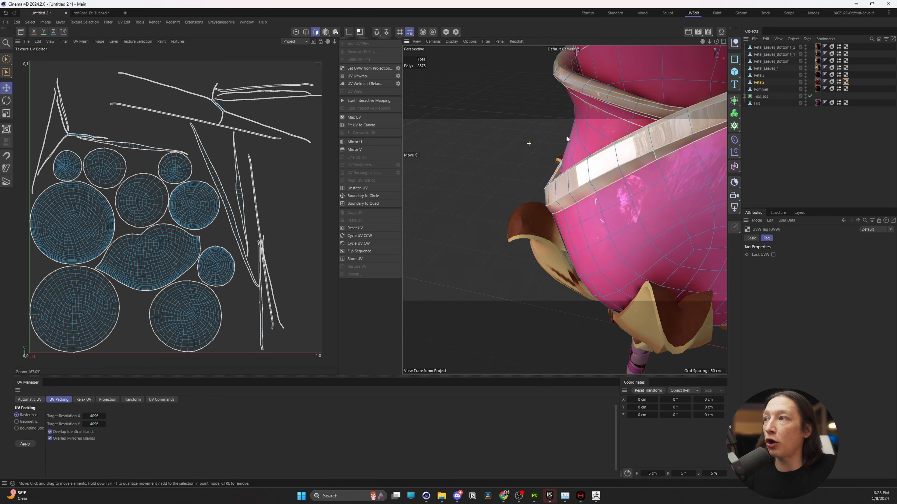
left_click_drag(566, 135, 529, 149, "alt")
scroll(536, 149, "up", 3)
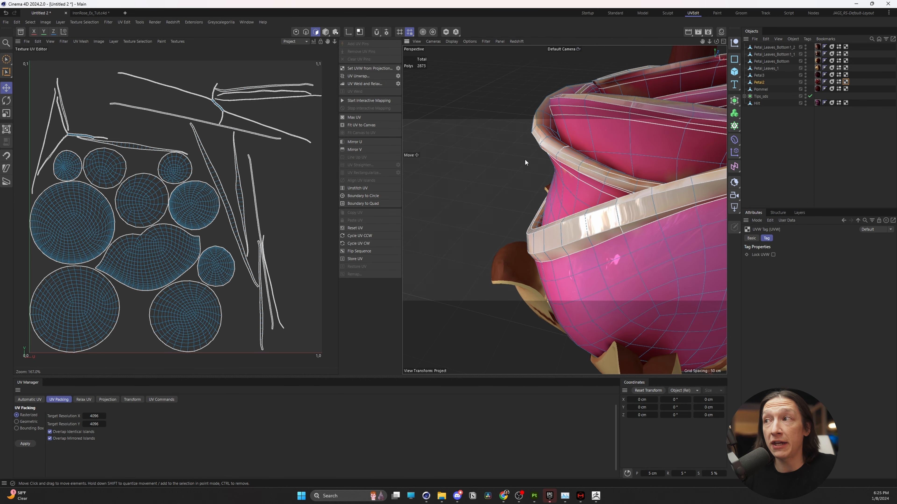
scroll(525, 159, "down", 10)
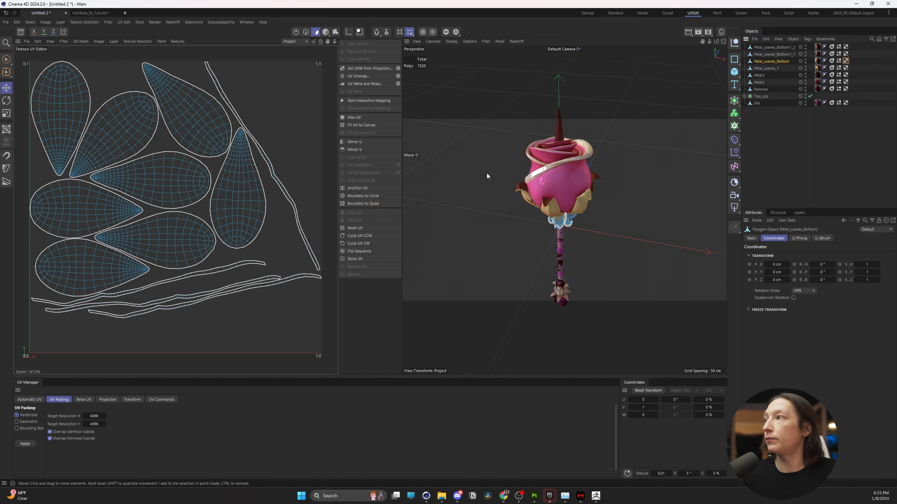
Step: Flip the UVs of Petal_Leaves_1 and the remaining parts, including Pommel, vertically so their textures align
left_click(765, 68)
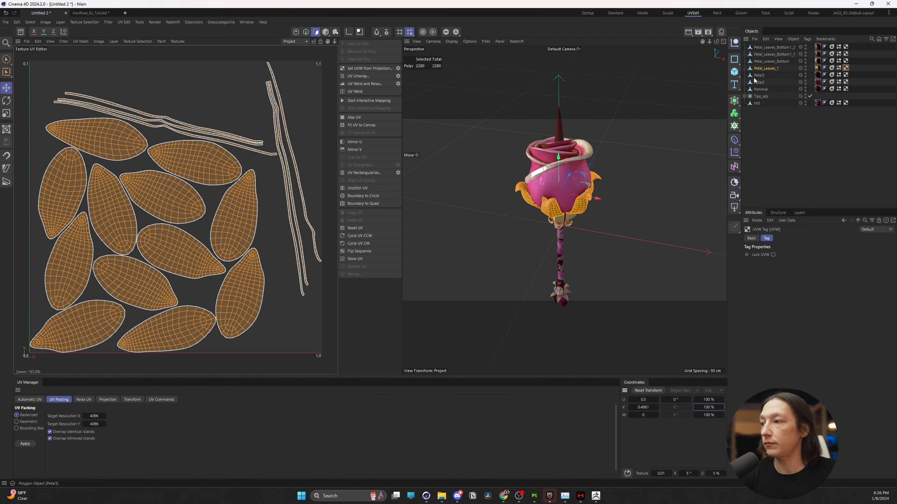
left_click(760, 89)
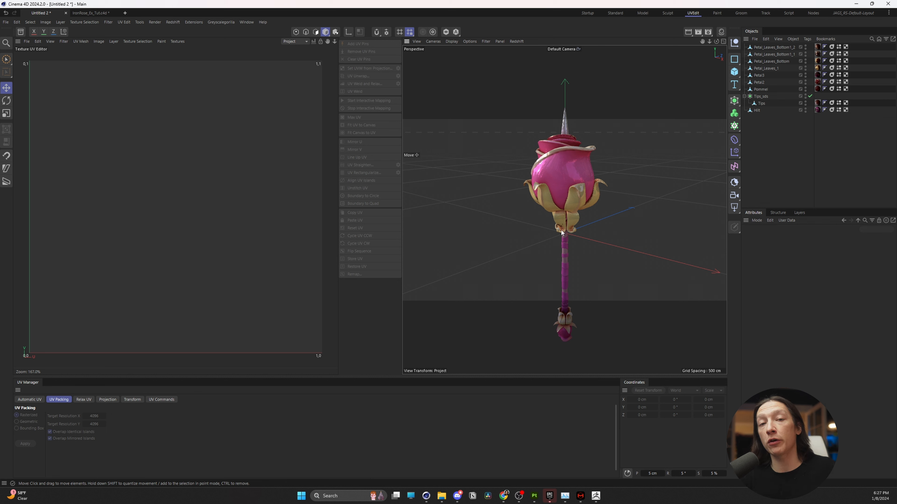
left_click_drag(556, 232, 563, 234, "alt")
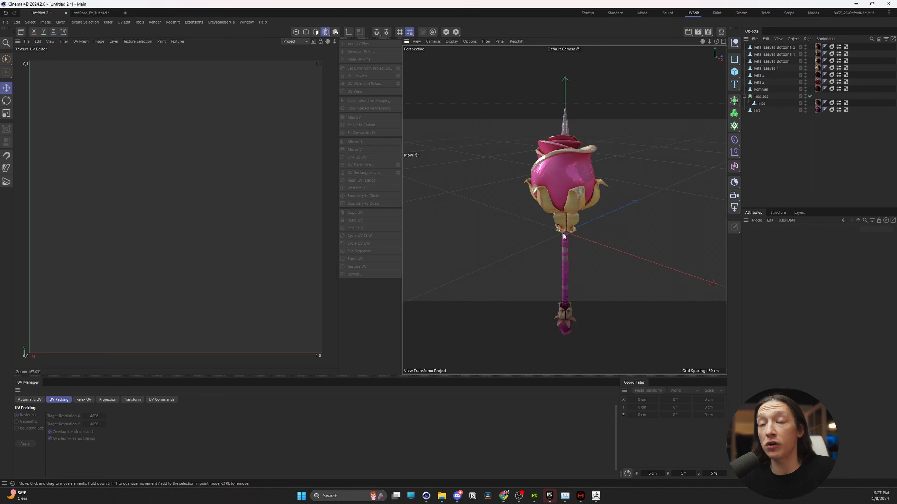
right_click_drag(563, 234, 551, 235, "alt")
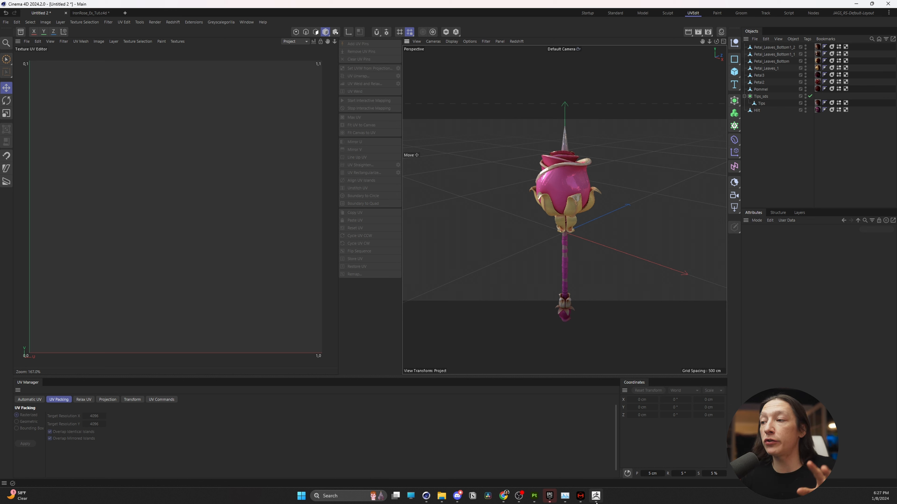
Step: Import Rose_Low.fbx from the 20231220 folder into Cinema 4D as a separate project
mouse_move(596, 499)
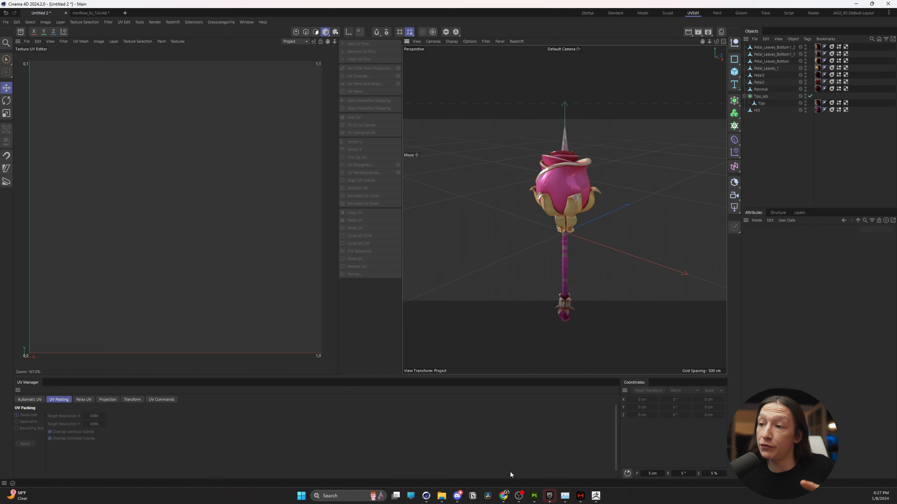
left_click(441, 496)
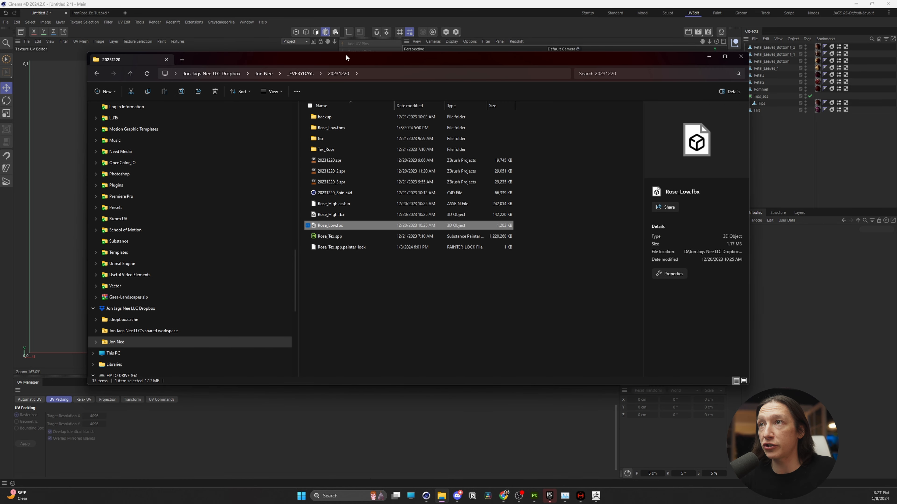
left_click_drag(345, 57, 486, 43)
left_click_drag(472, 211, 134, 129)
left_click(152, 215)
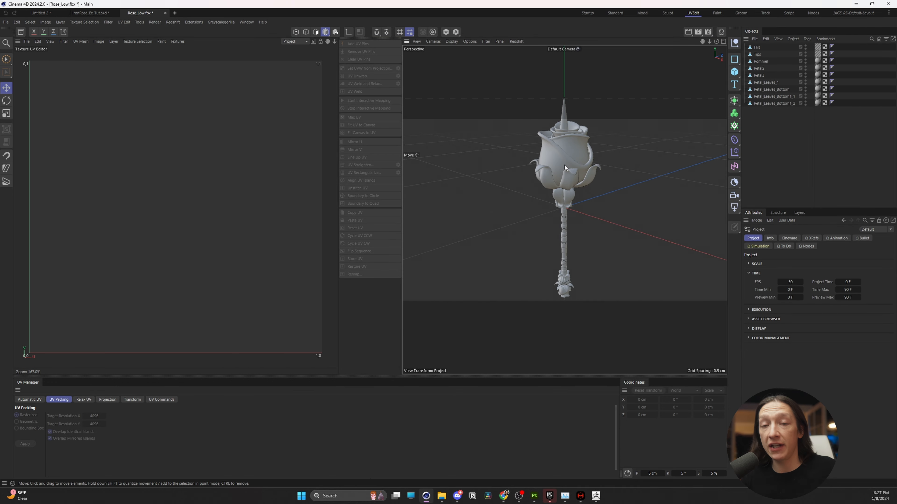
Step: Copy all textured materials from the Untitled 2 project into Rose_Low.fbx and apply them to the matching parts in place of the plain ones
left_click(50, 13)
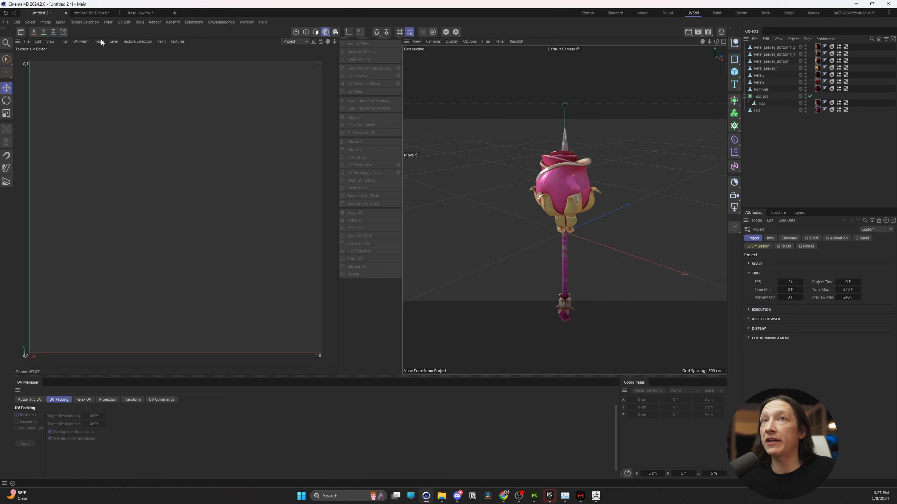
key("shift+F2")
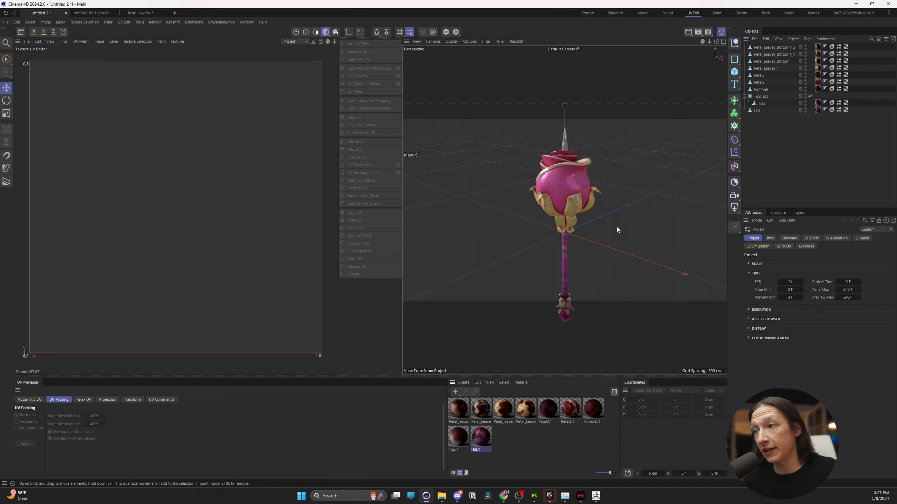
left_click(463, 413)
left_click(484, 441, "shift")
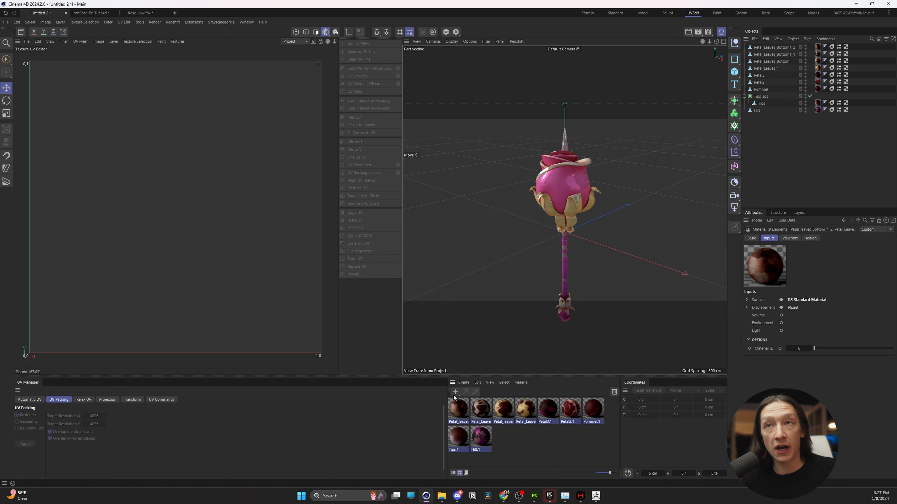
left_click(148, 14)
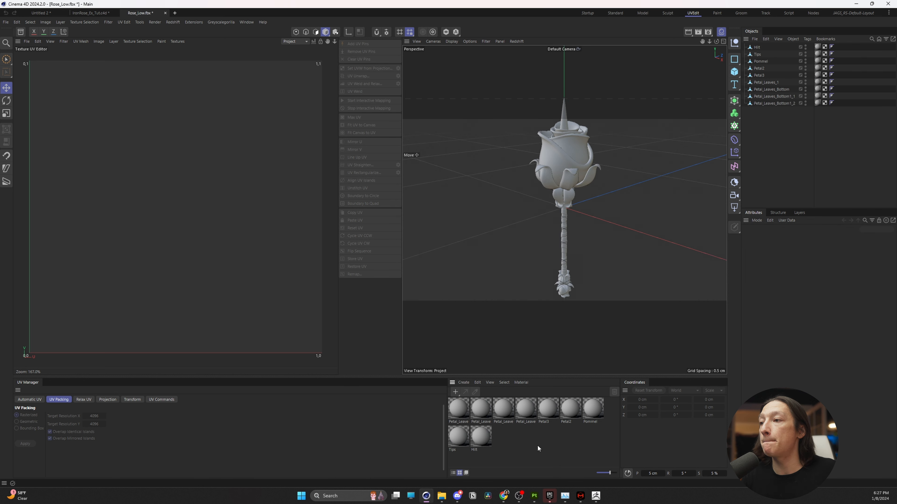
left_click(503, 440)
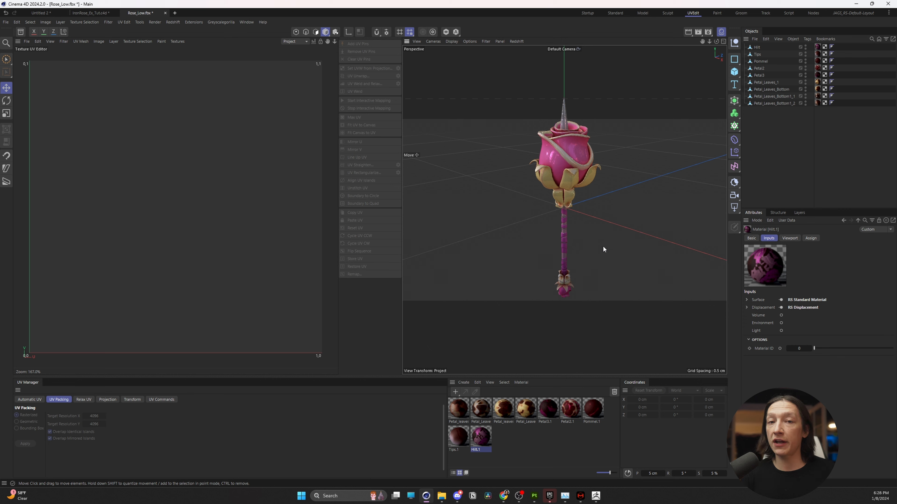
Step: Switch to the rose mace sculpt in ZBrush
left_click(596, 496)
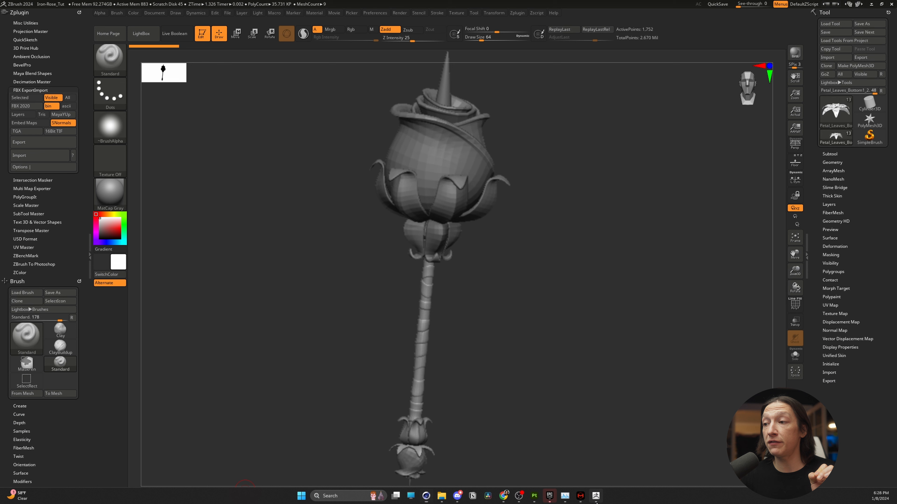